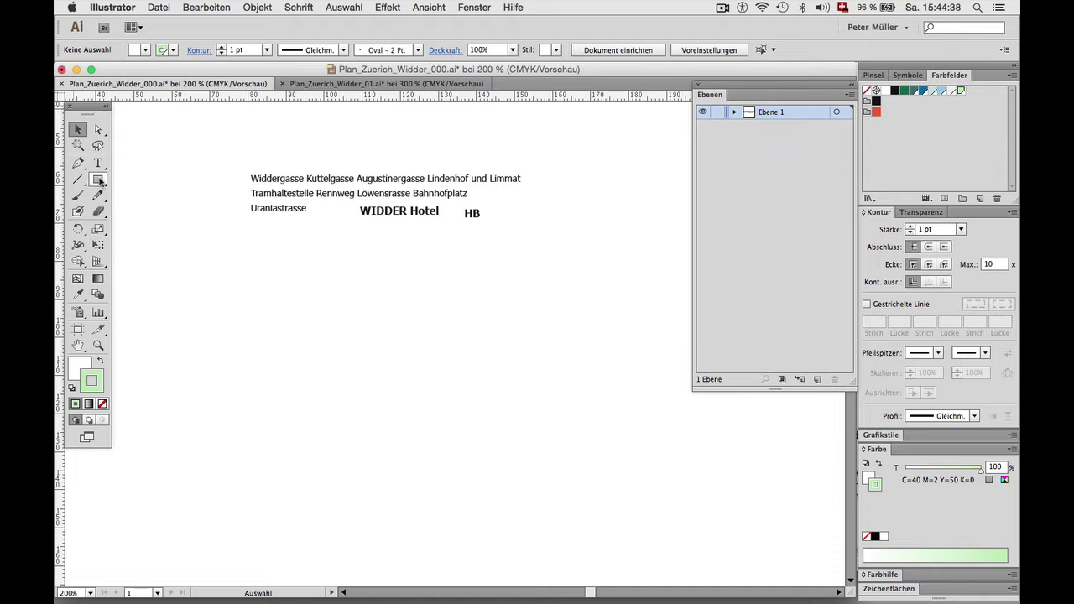
Step: Draw a rectangle with width 80 mm and height 54 mm below the street labels
left_click(99, 179)
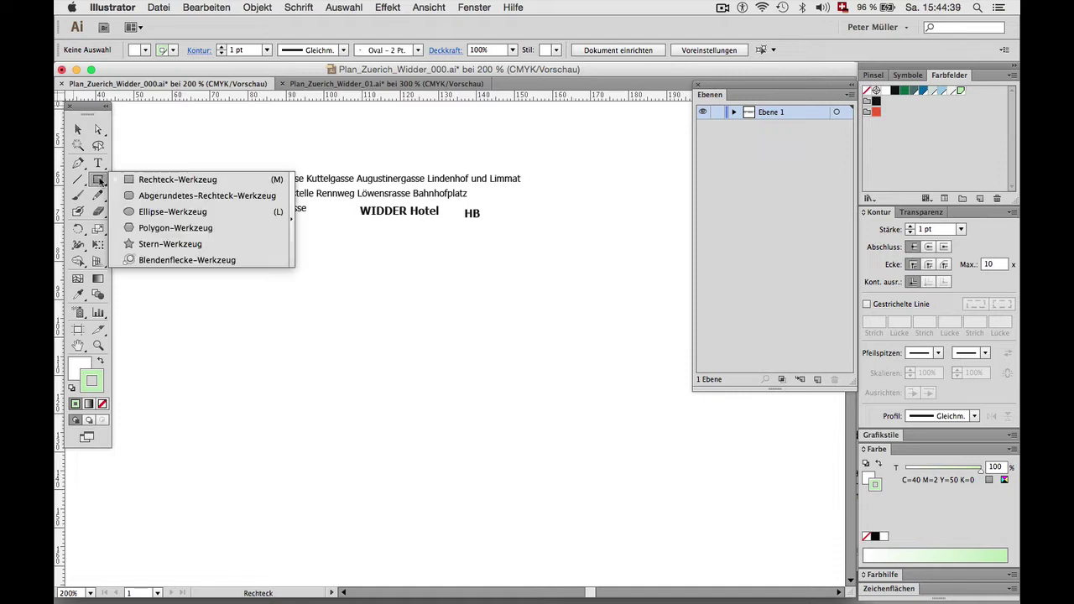
left_click(191, 179)
left_click(256, 257)
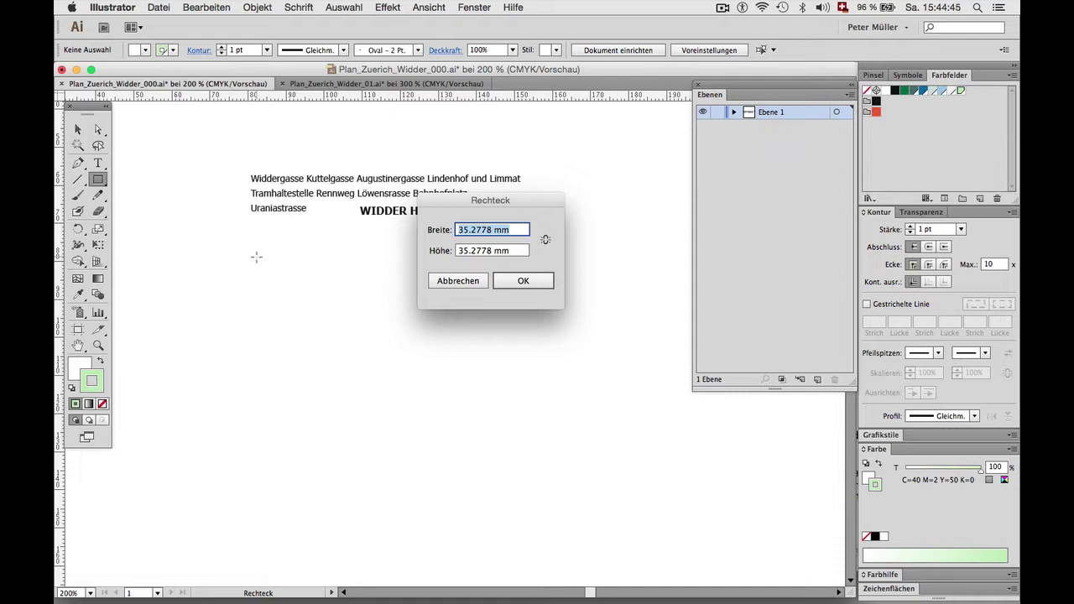
type("80")
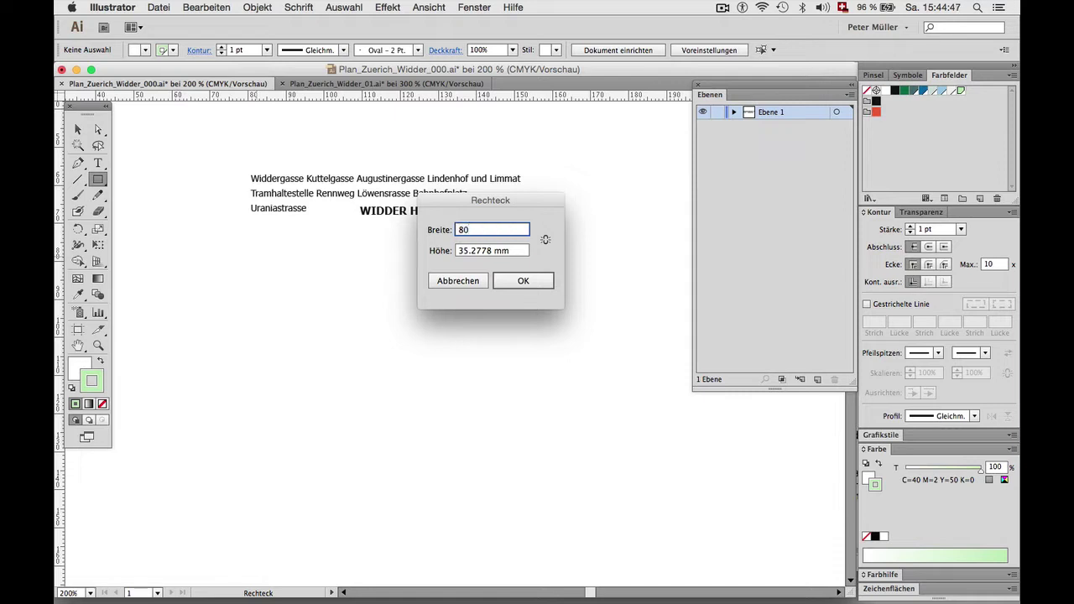
key("Tab")
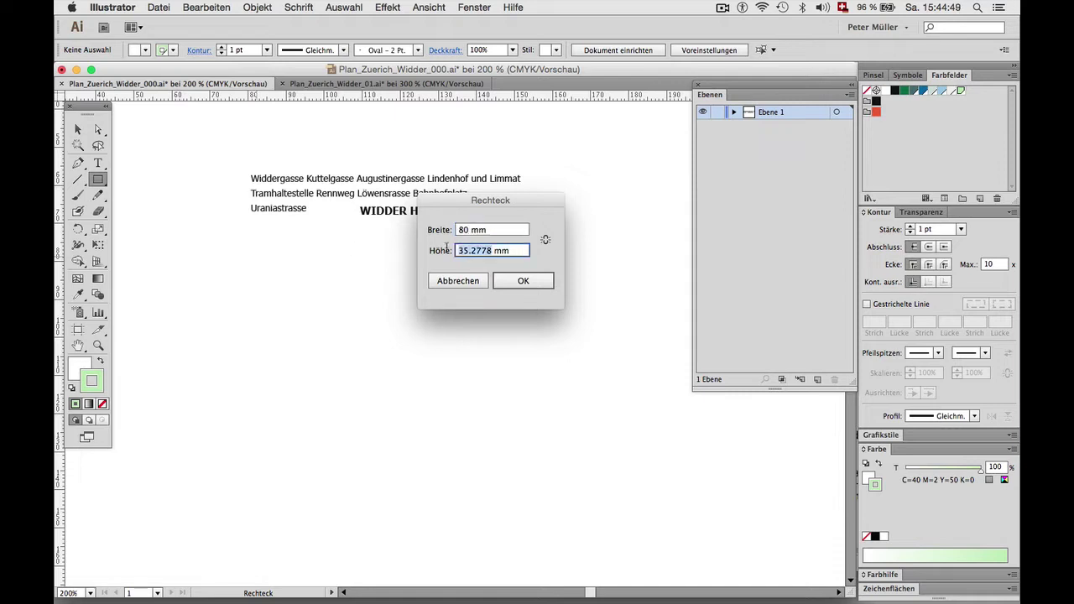
type("5")
type("4")
left_click(506, 285)
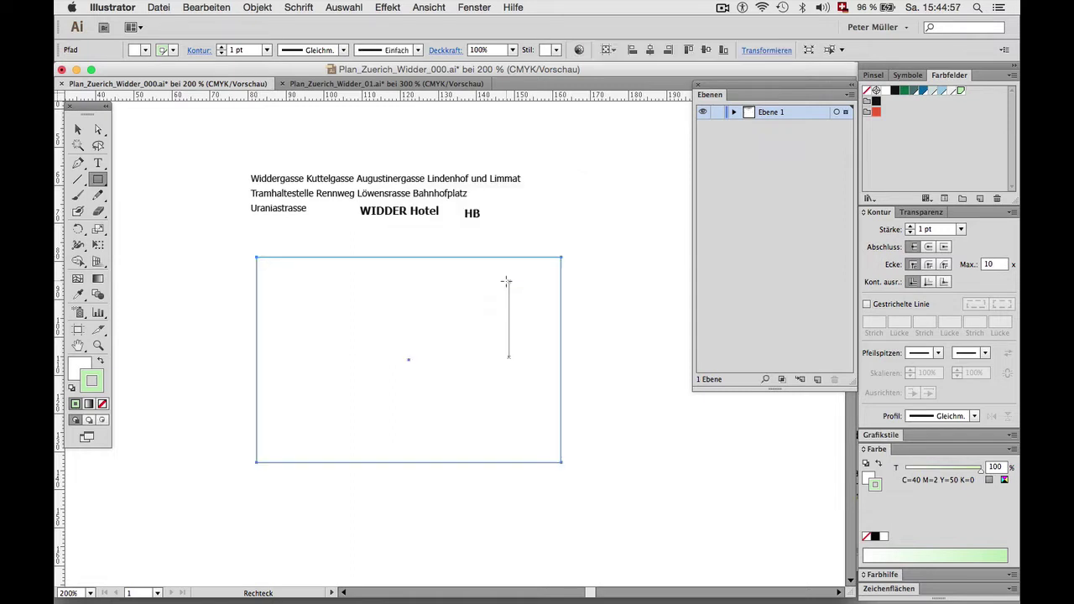
Step: Turn the 80 × 54 mm rectangle into guides with Ansicht > Hilfslinien > Hilfslinien erstellen, then deselect
left_click(428, 7)
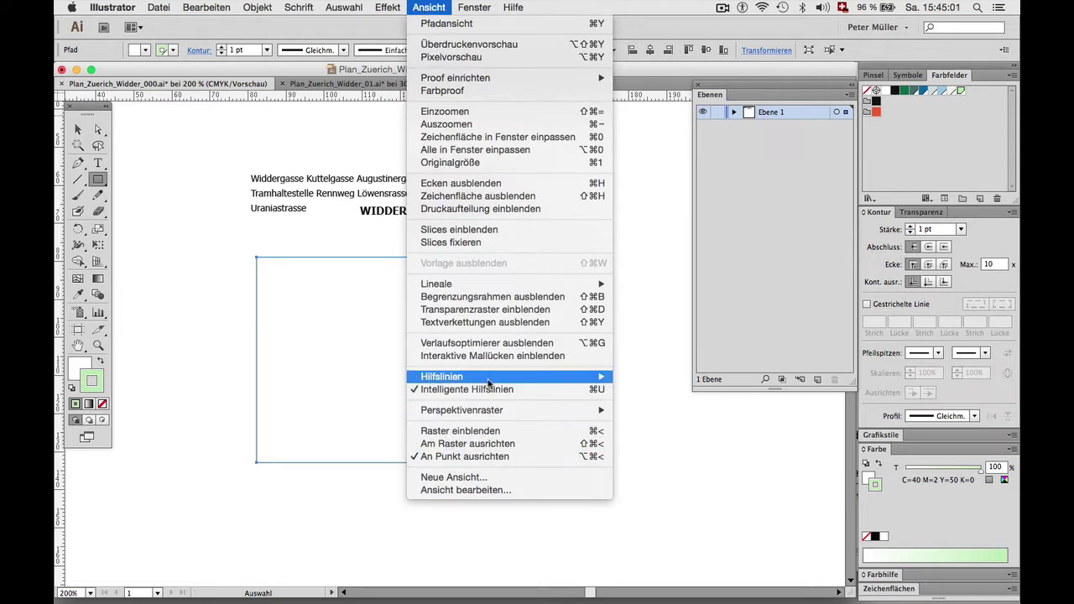
mouse_move(504, 377)
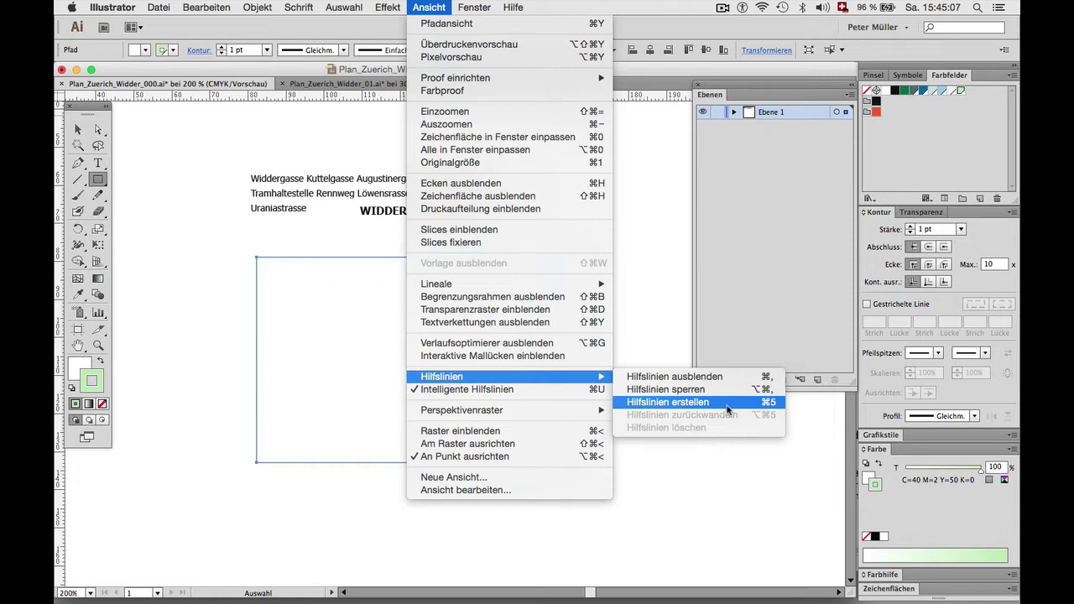
left_click(727, 409)
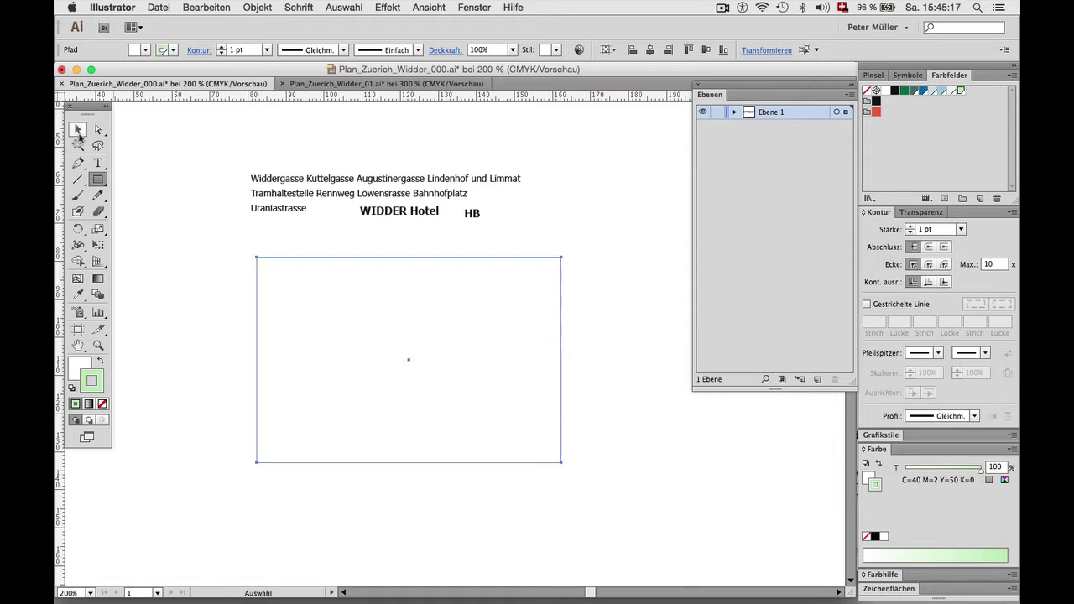
left_click(77, 131)
left_click(222, 281)
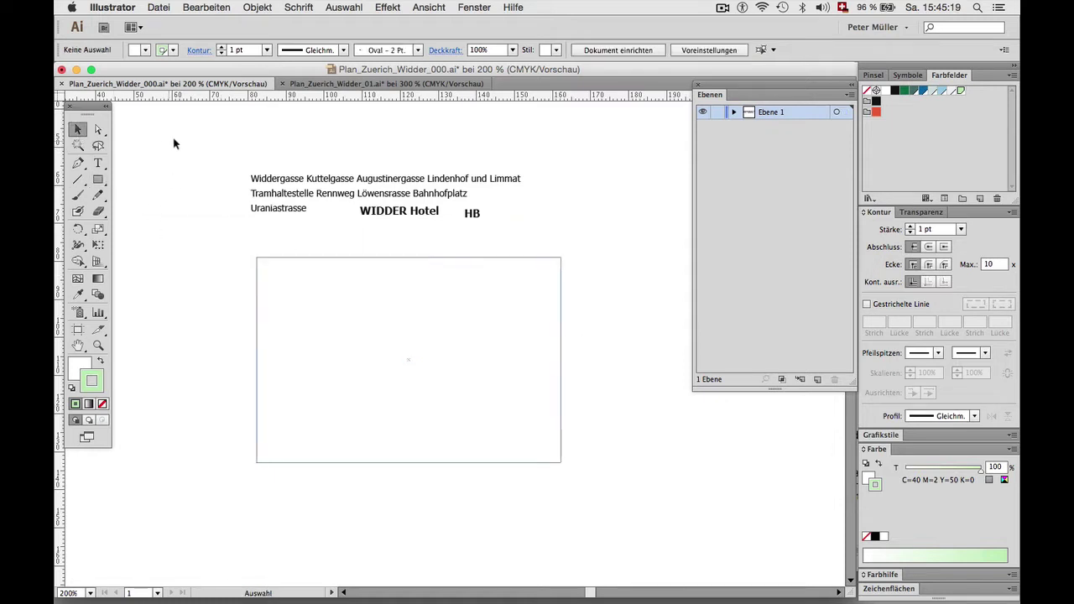
Step: Place the Zurich map screenshot PNG (Bildschirmfoto 2018-05-26) into the document with Datei > Platzieren
left_click(164, 12)
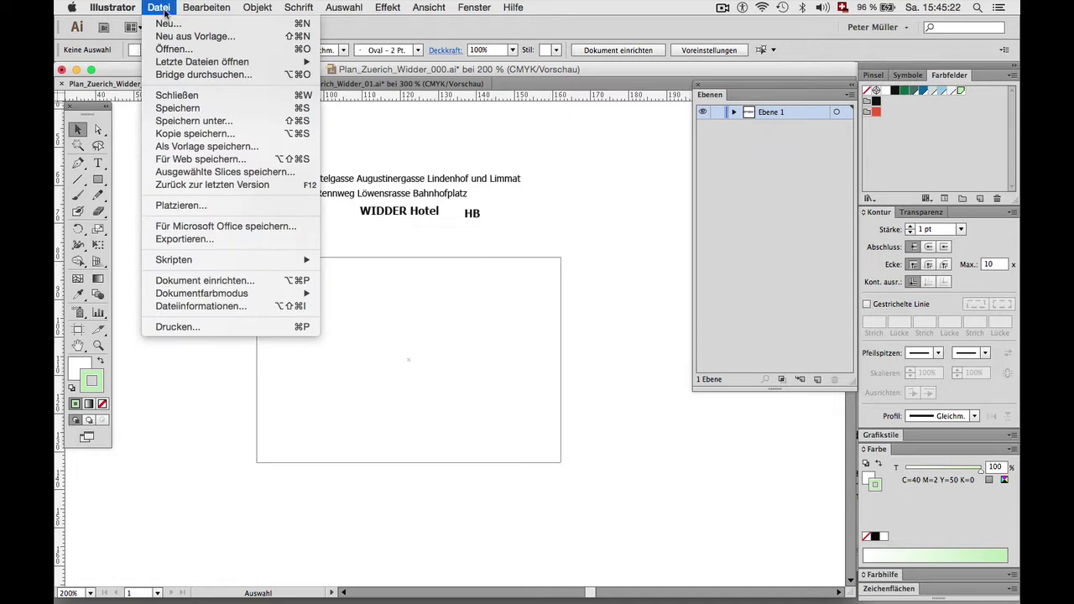
left_click(203, 207)
left_click(446, 243)
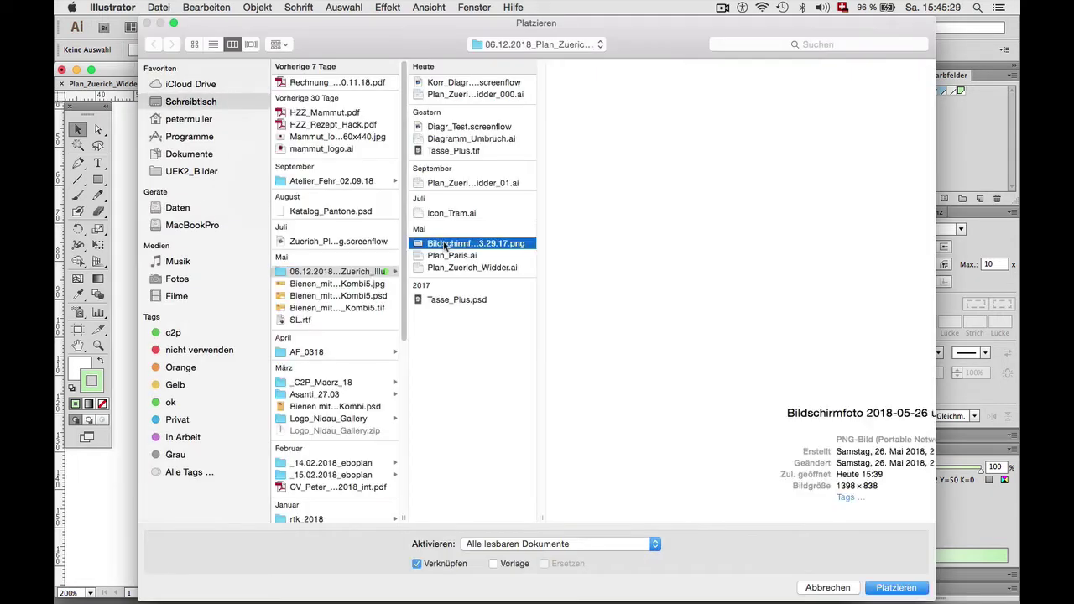
left_click(898, 589)
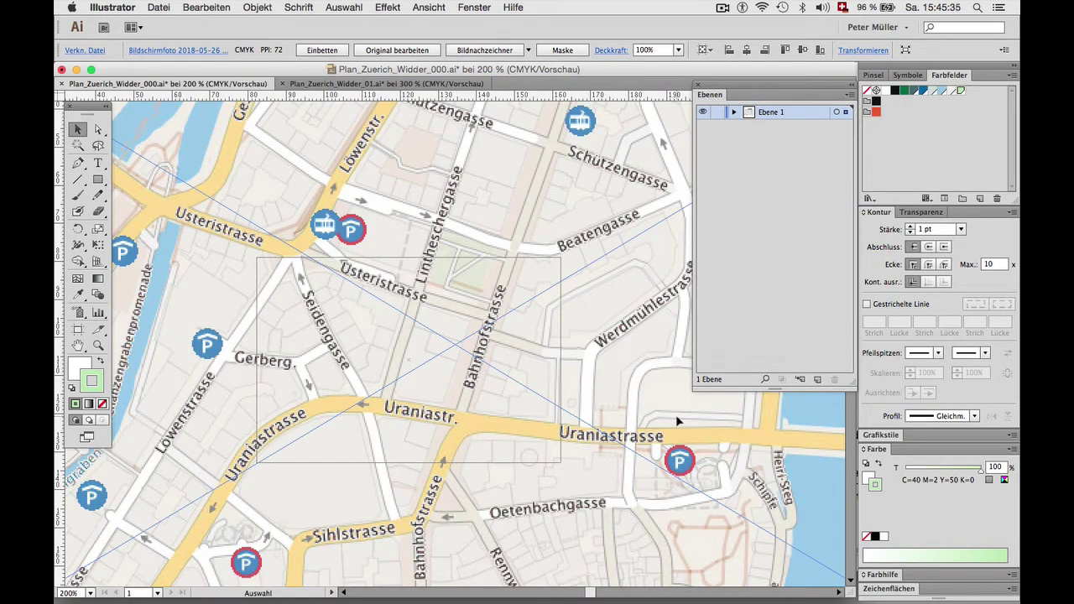
Step: Scale the placed map uniformly to 20% using the Scale tool dialog
double_click(97, 228)
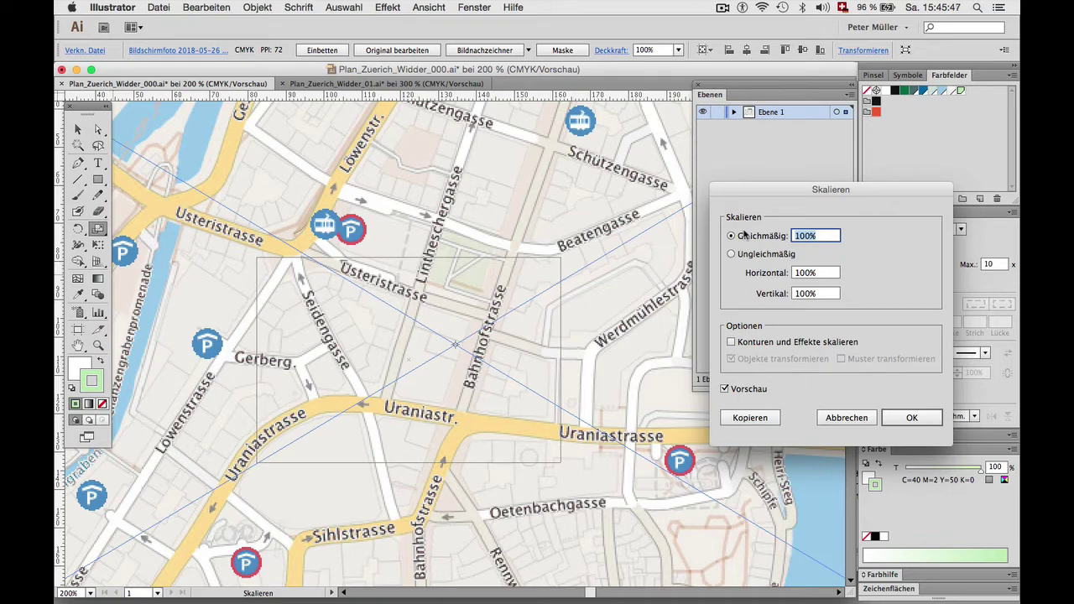
key("shift+Down")
key("shift+Down")
key("shift+Down")
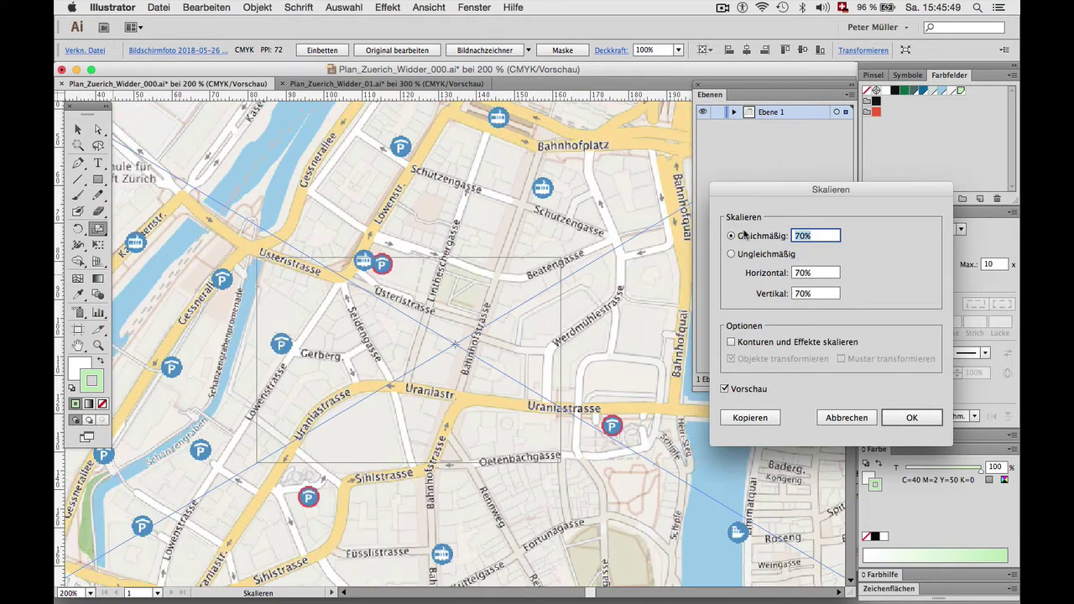
key("shift+Down")
key("shift+Down")
key("shift+Down")
key("shift+Down")
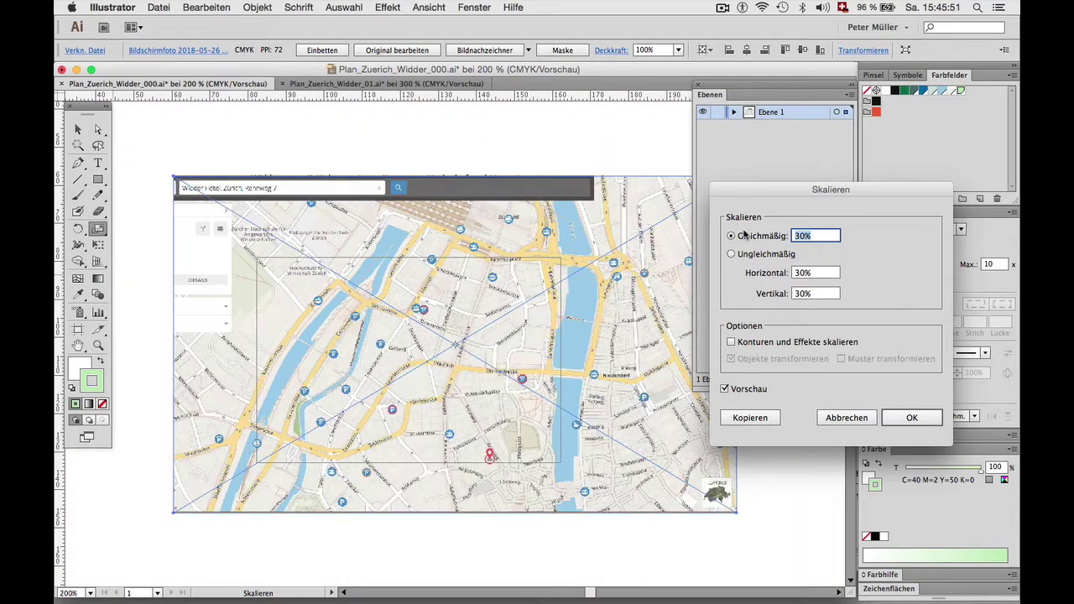
key("shift+Down")
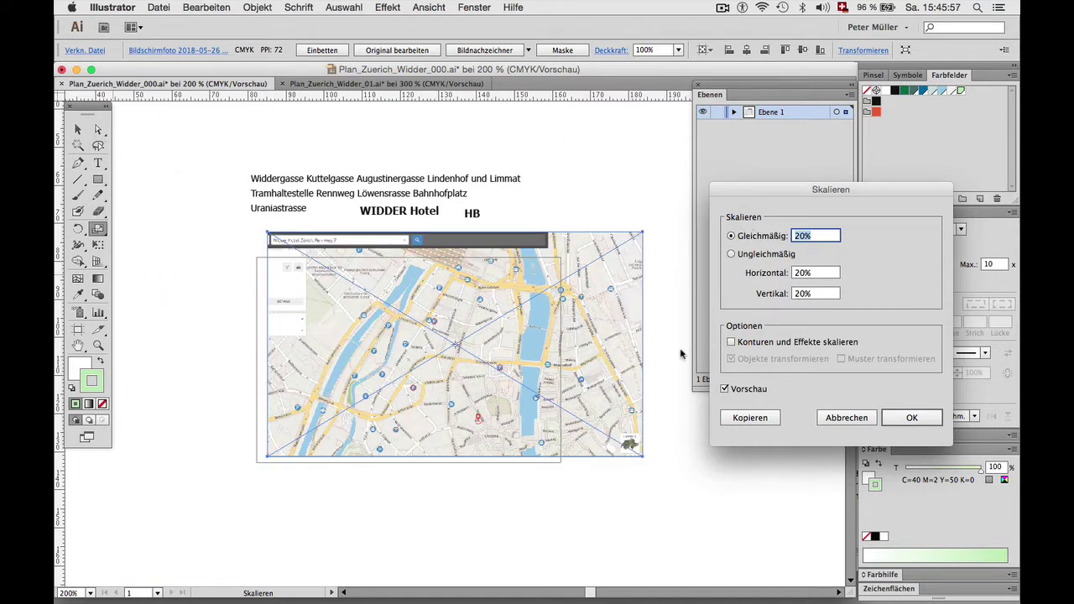
left_click(905, 419)
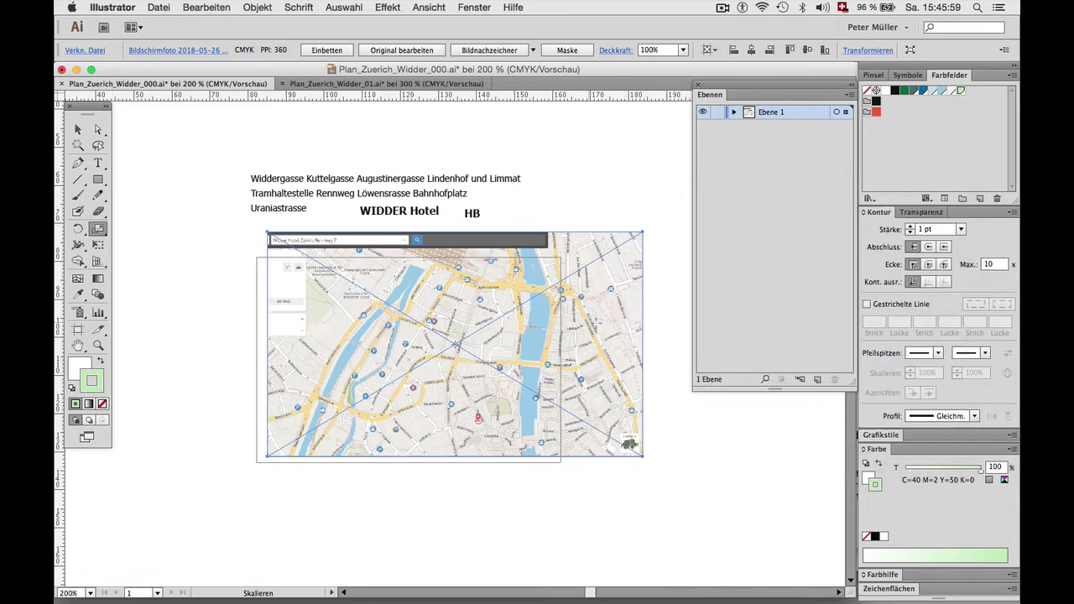
Step: Nudge the map just below the street labels and enlarge it slightly from its top-left corner
left_click(77, 129)
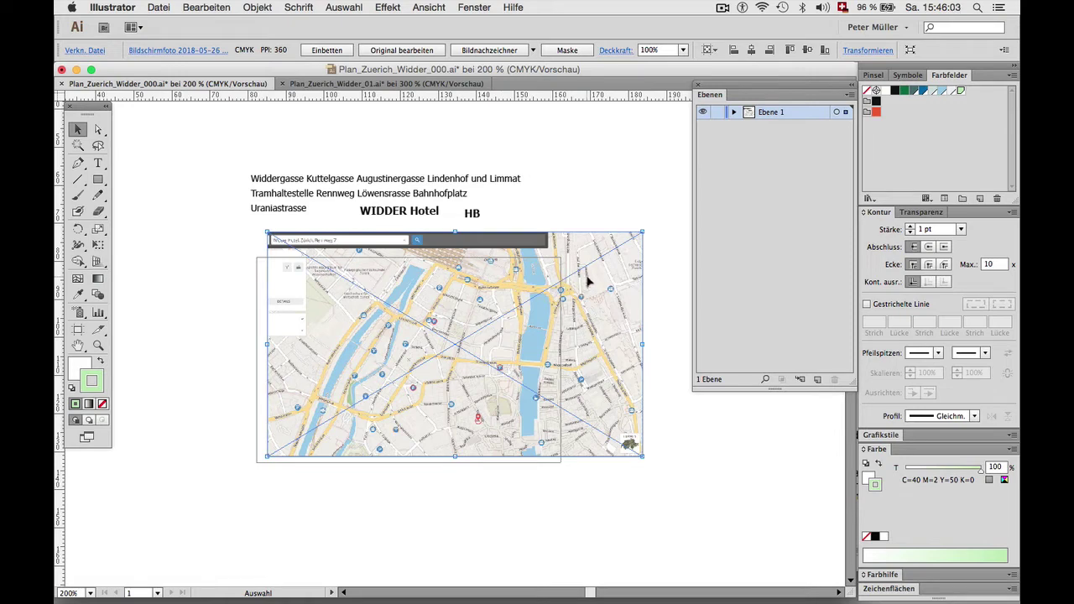
left_click_drag(590, 283, 561, 298)
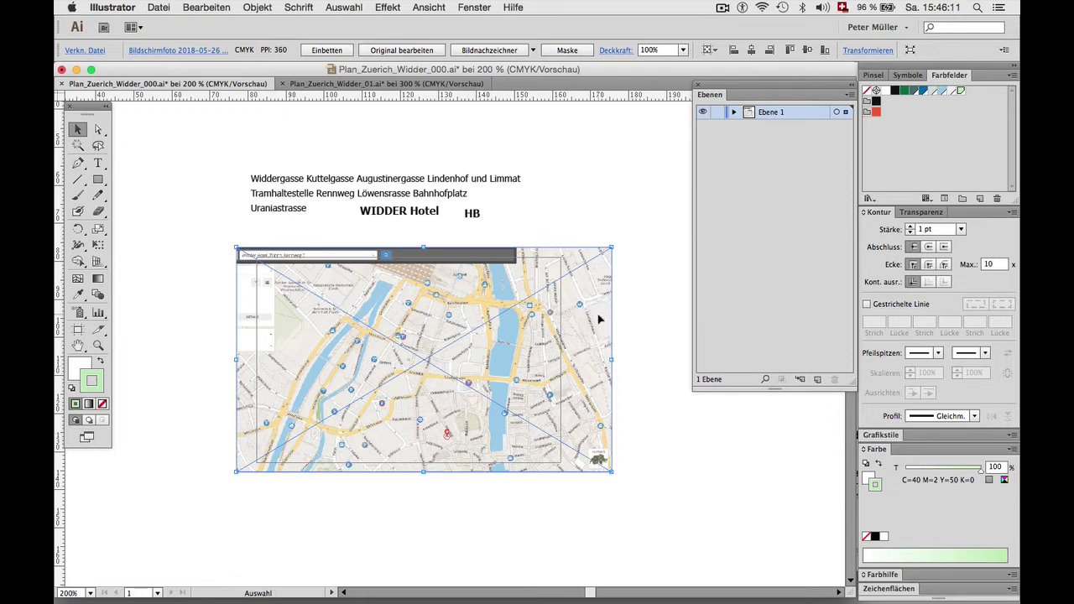
key("Up")
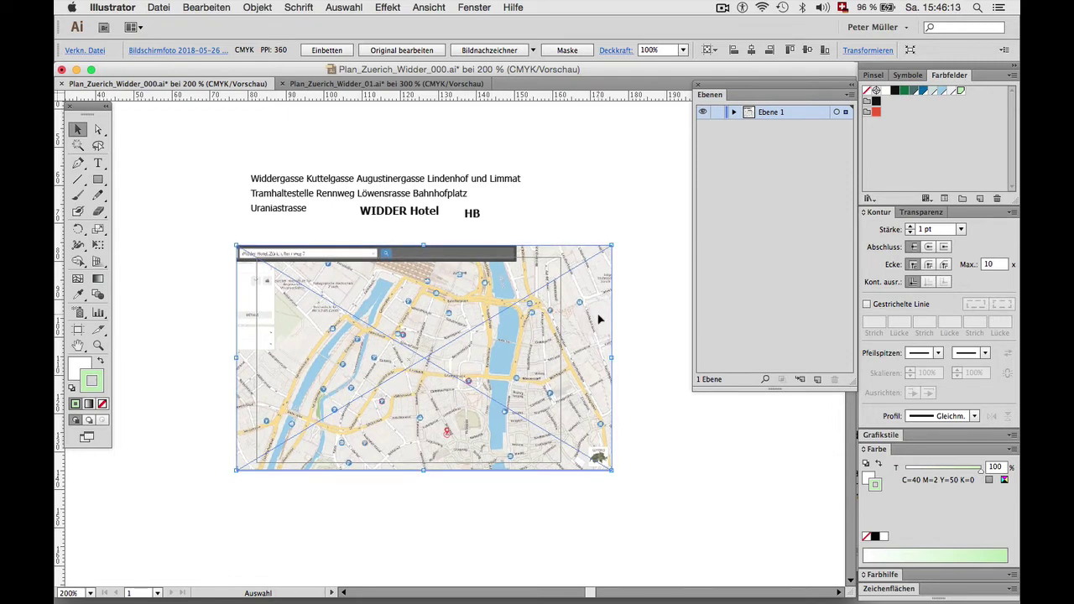
key("Up")
key("Up")
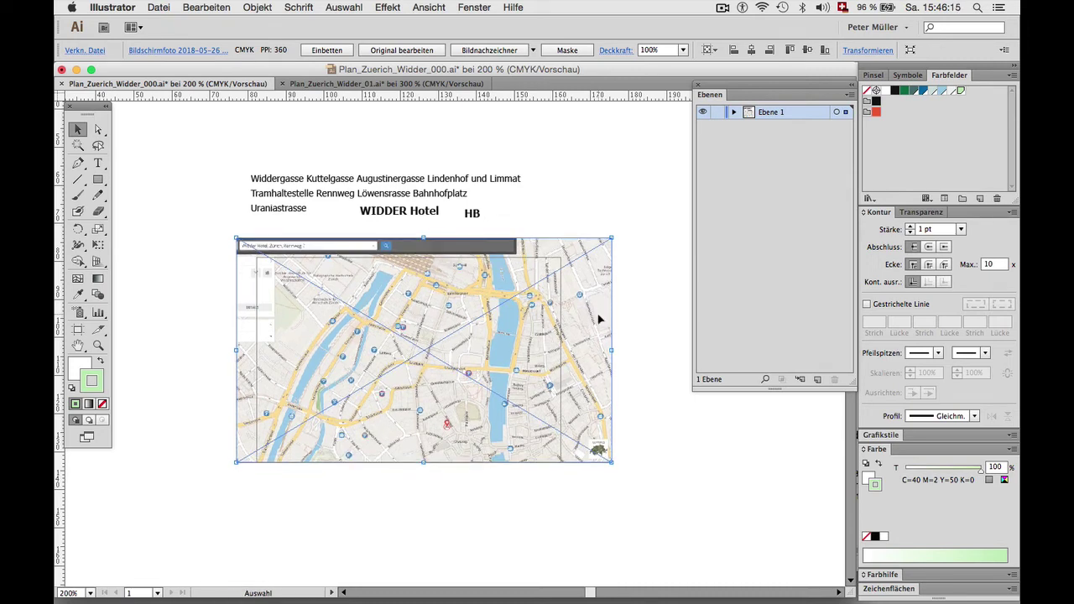
key("Down")
key("Down")
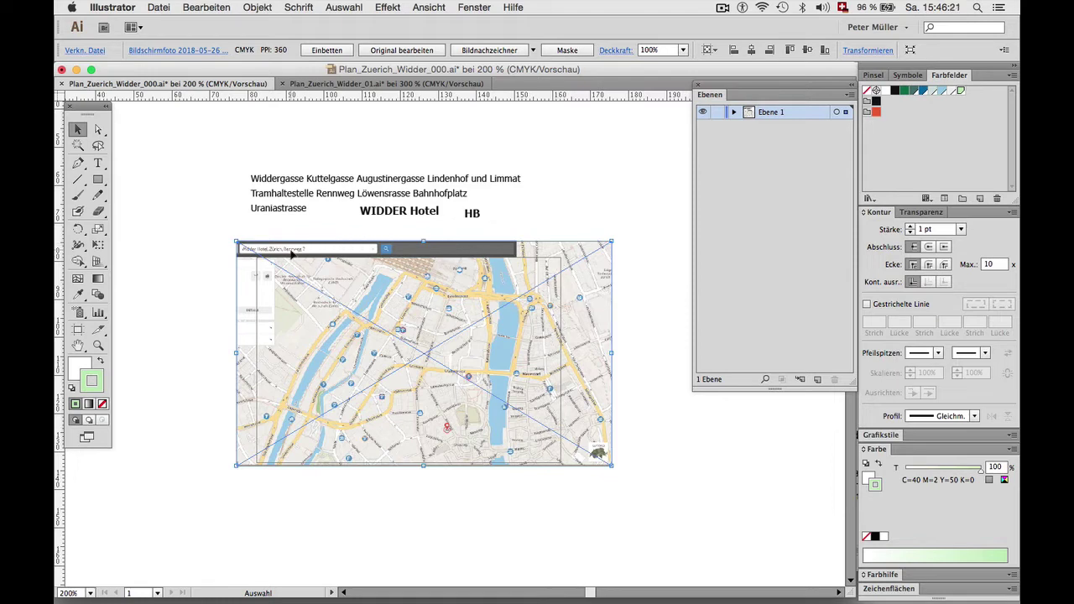
left_click_drag(248, 250, 229, 237)
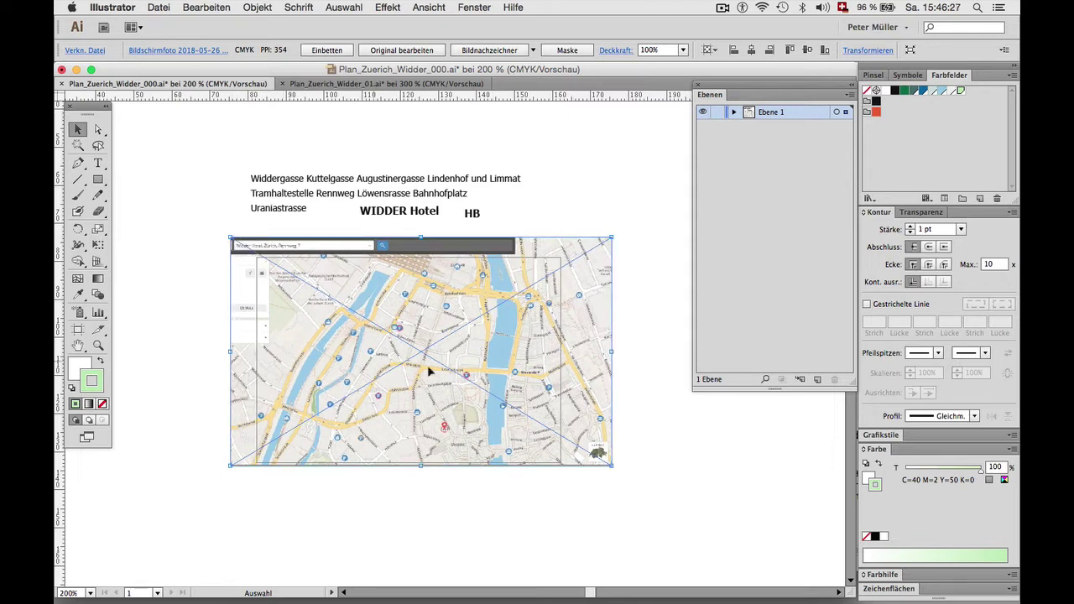
Step: Rename the layer 'Ebene 1' to 'Original'
double_click(767, 112)
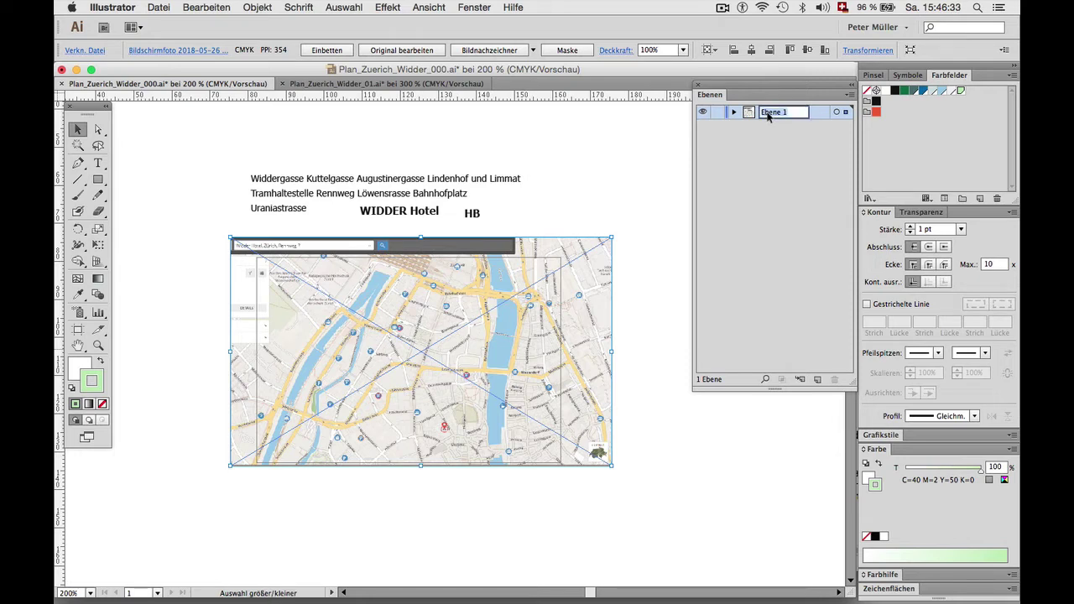
type("Original")
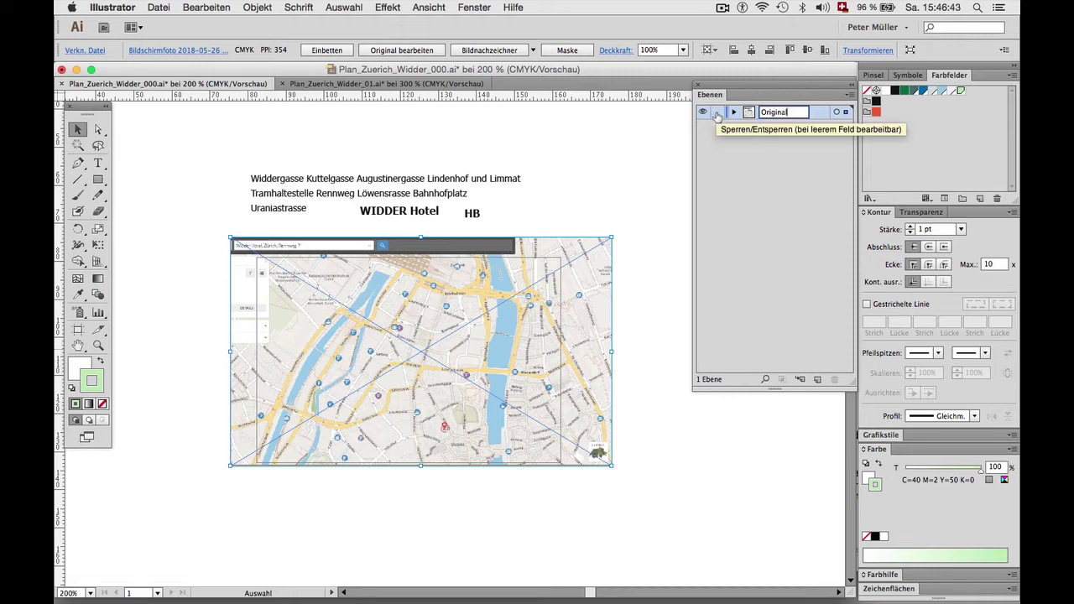
key("Return")
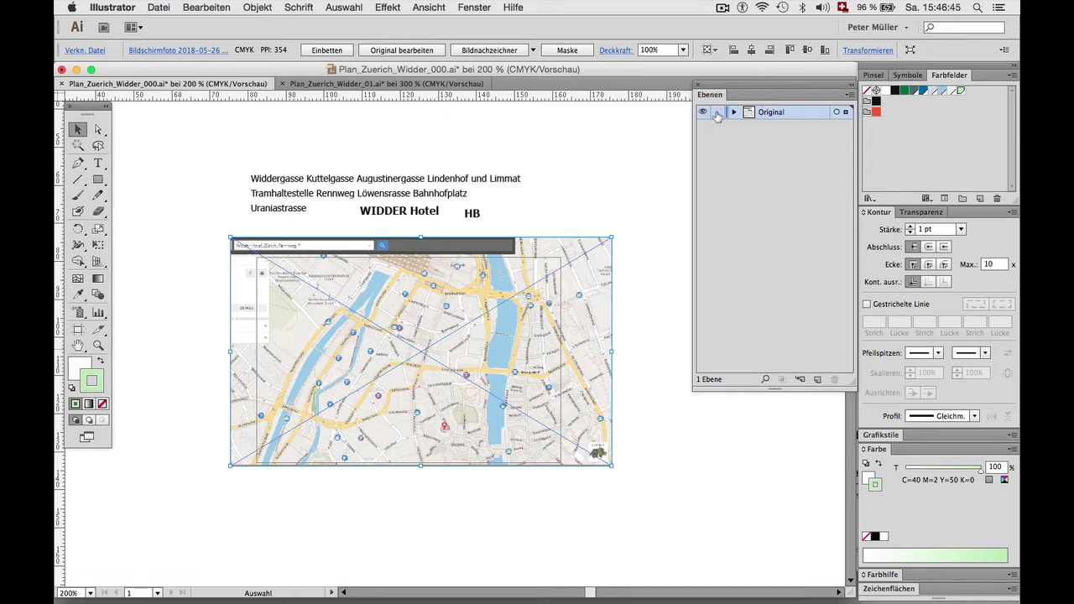
Step: Add a new layer named 'Fläche' above the Original layer
left_click(850, 97)
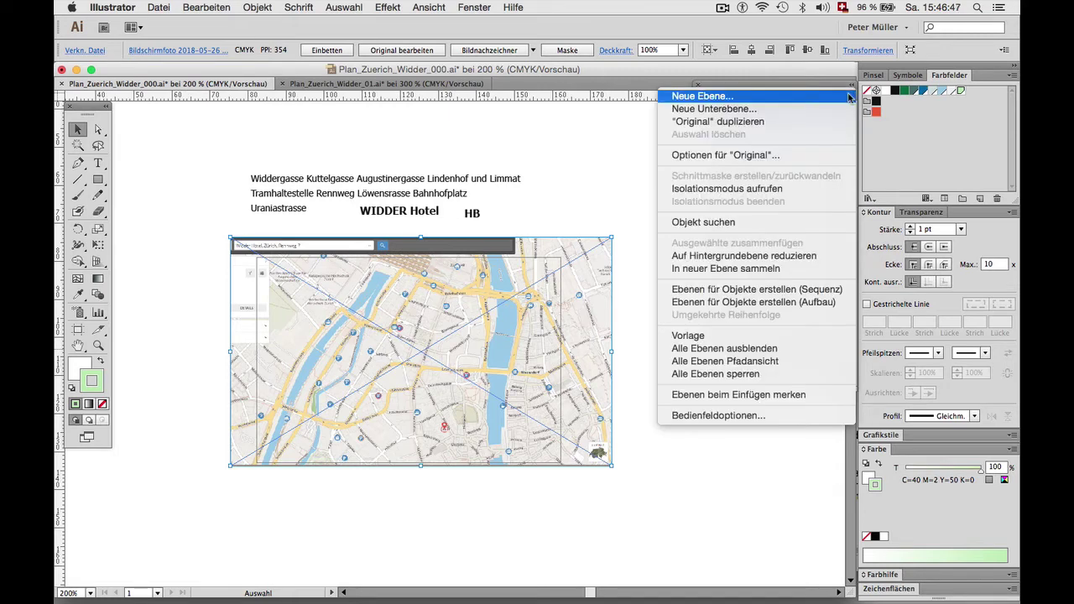
left_click(849, 98)
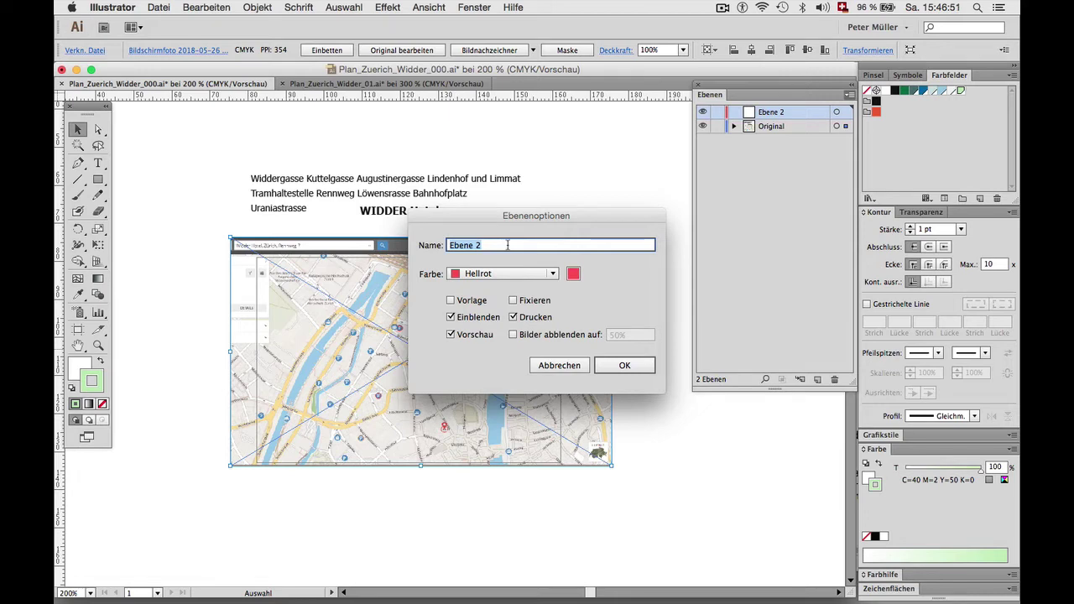
type("F")
type("läc")
type("he")
left_click(639, 367)
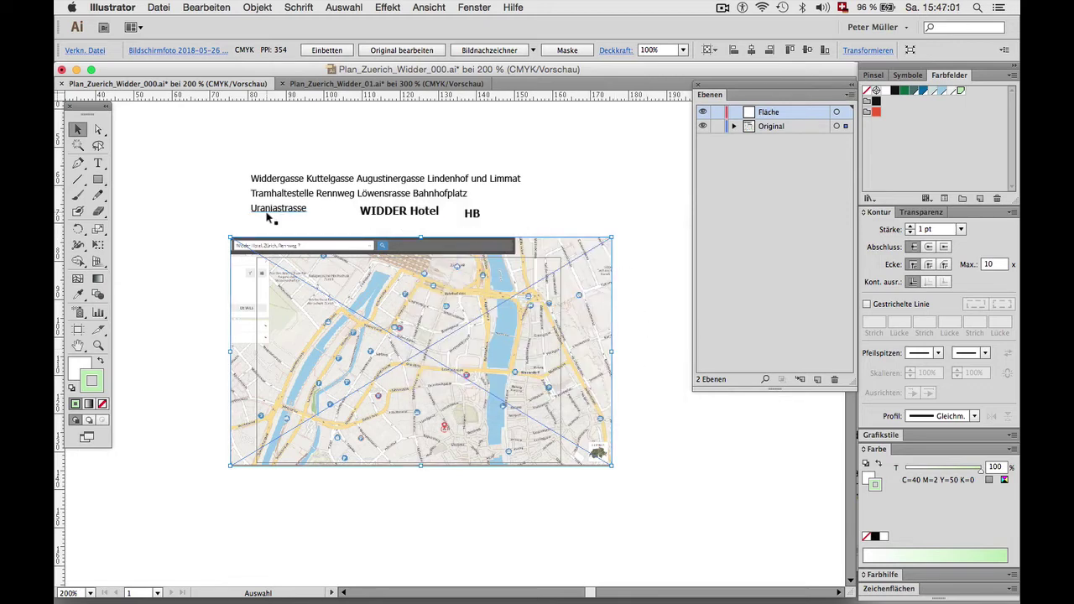
Step: Draw a rectangle covering the map's inner area on the Fläche layer
left_click(186, 204)
key("m")
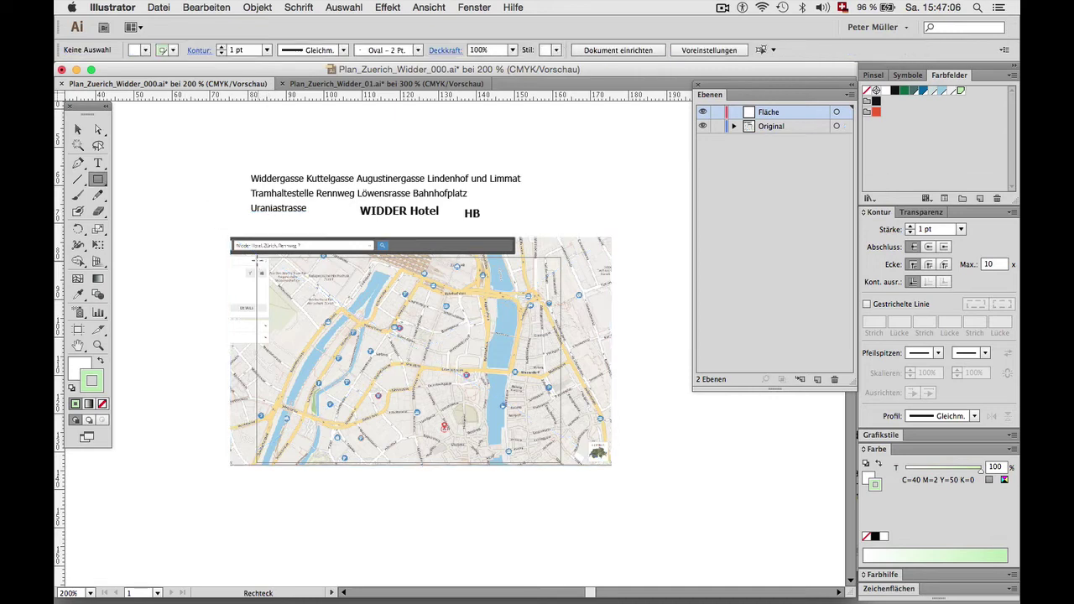
left_click_drag(257, 257, 578, 434)
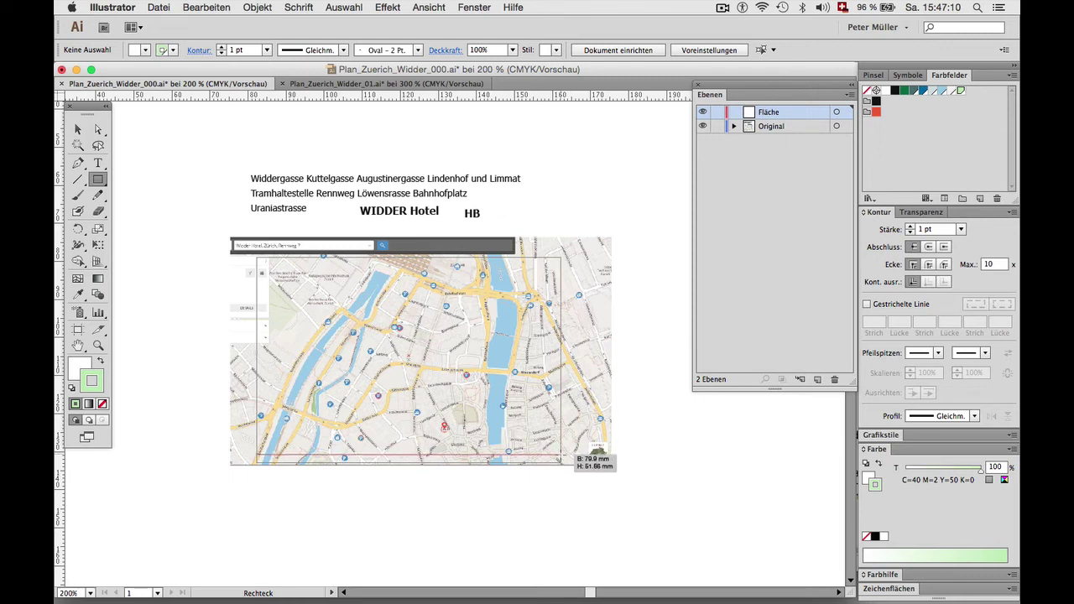
left_click_drag(578, 434, 561, 461)
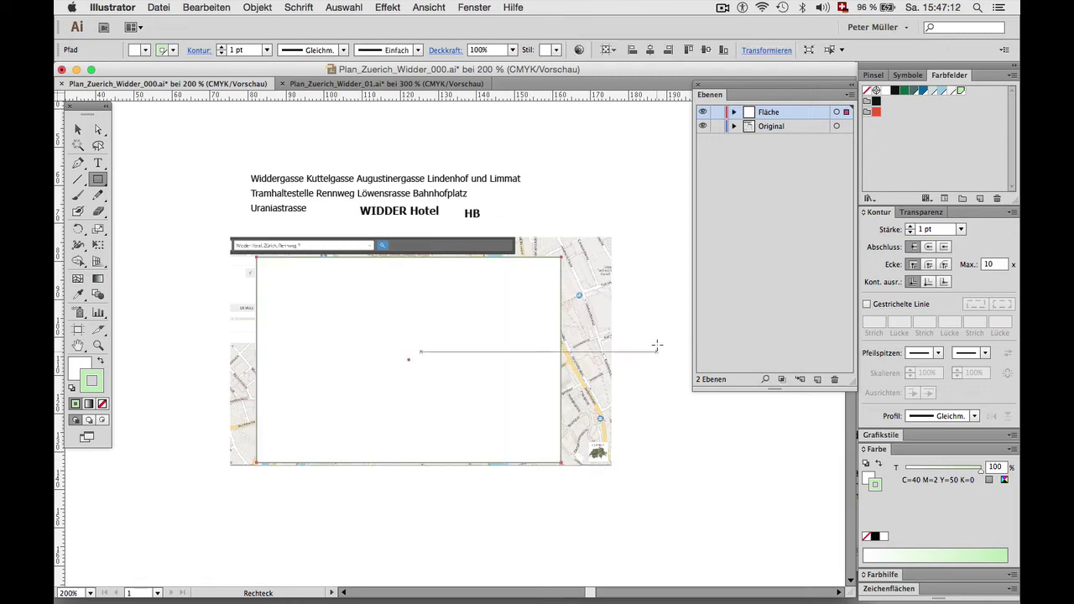
Step: Fill the rectangle with C=22 M=8 Y=12 K=4 and set its stroke to None
left_click(932, 93)
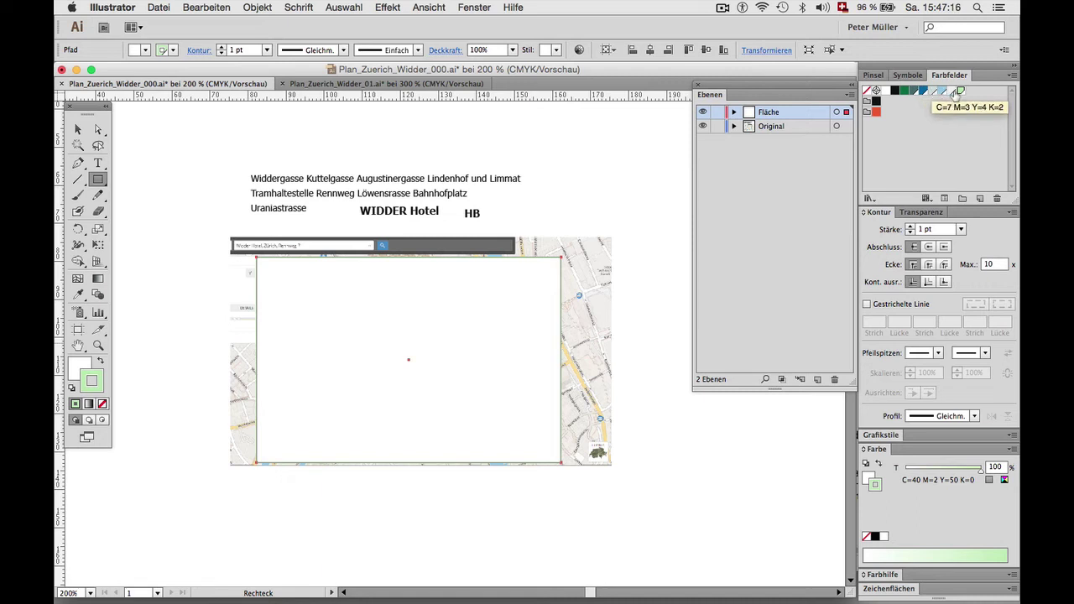
left_click(99, 362)
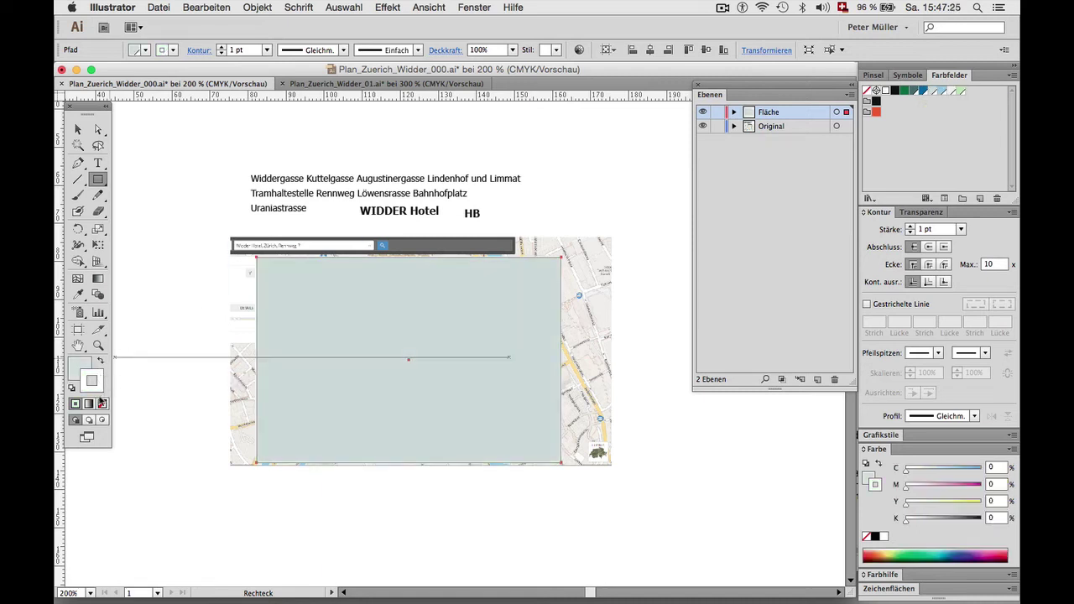
left_click(102, 404)
left_click(82, 364)
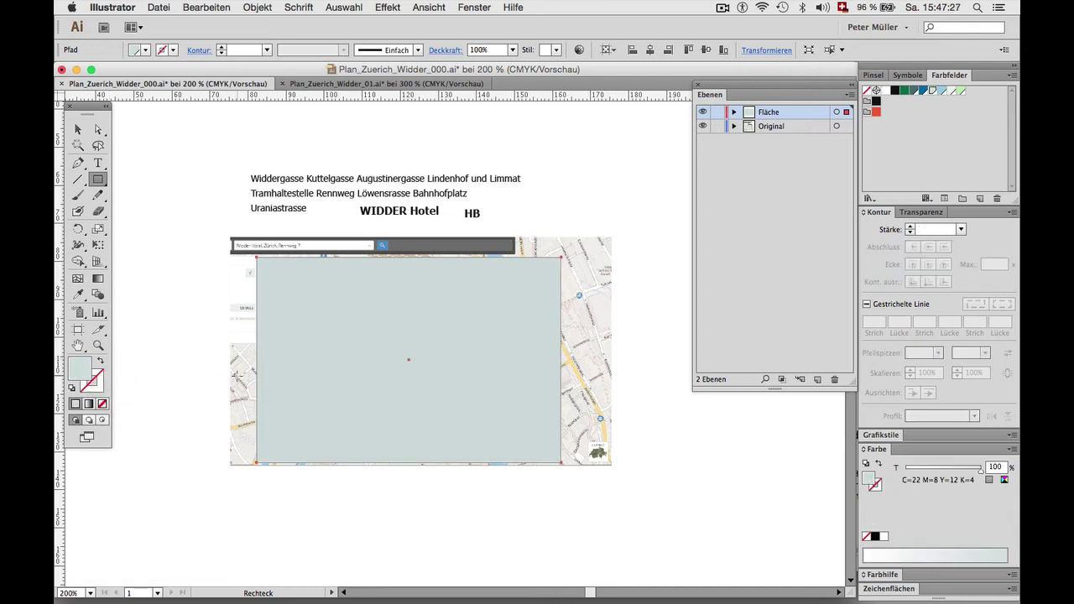